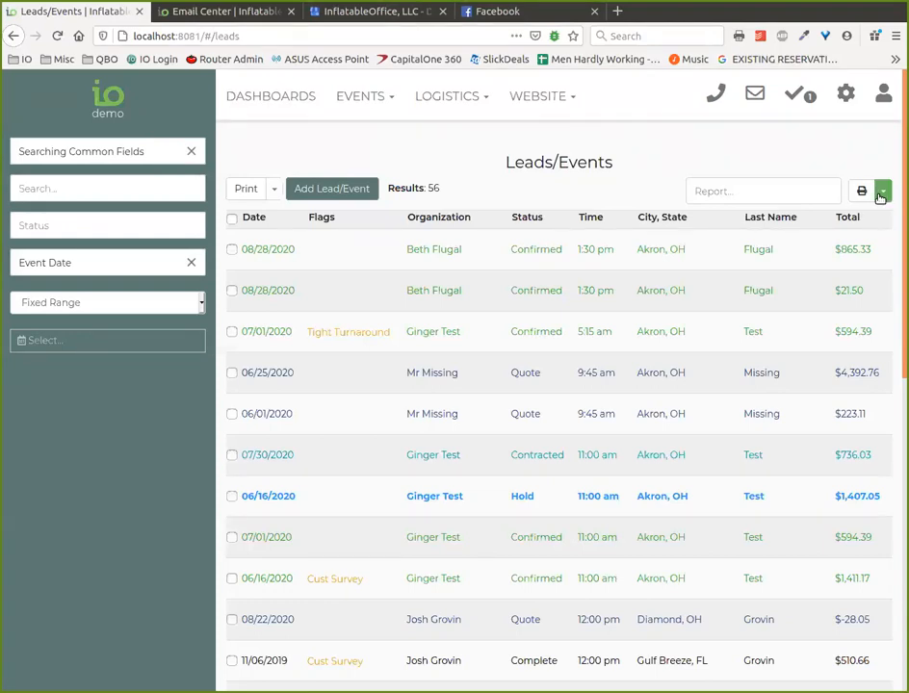
# Step: Open the Reviews section of the general preferences and name the new review site entry Google
pyautogui.click(844, 109)
pyautogui.click(503, 472)
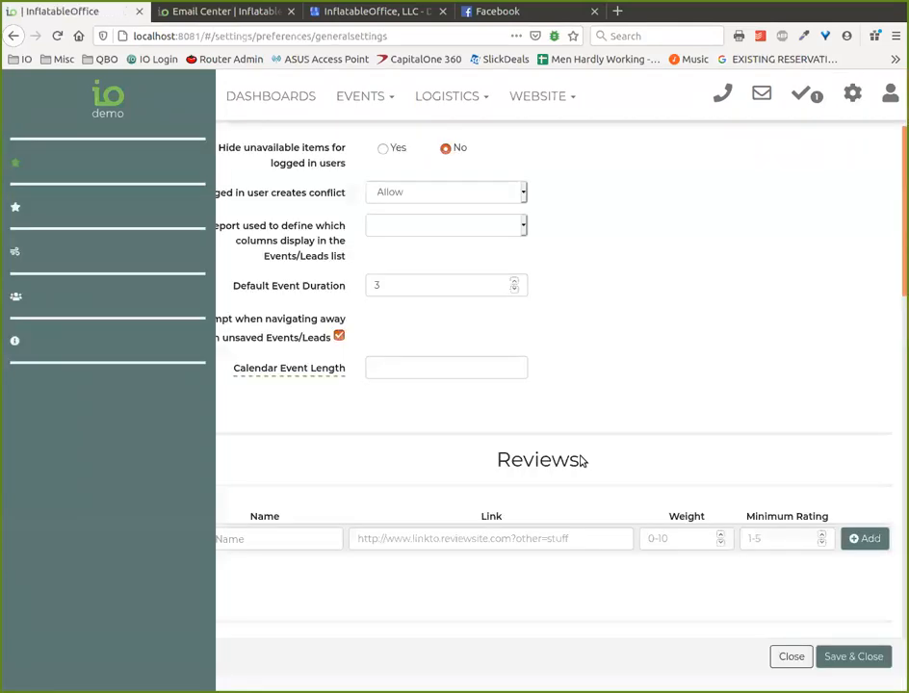
pyautogui.click(55, 208)
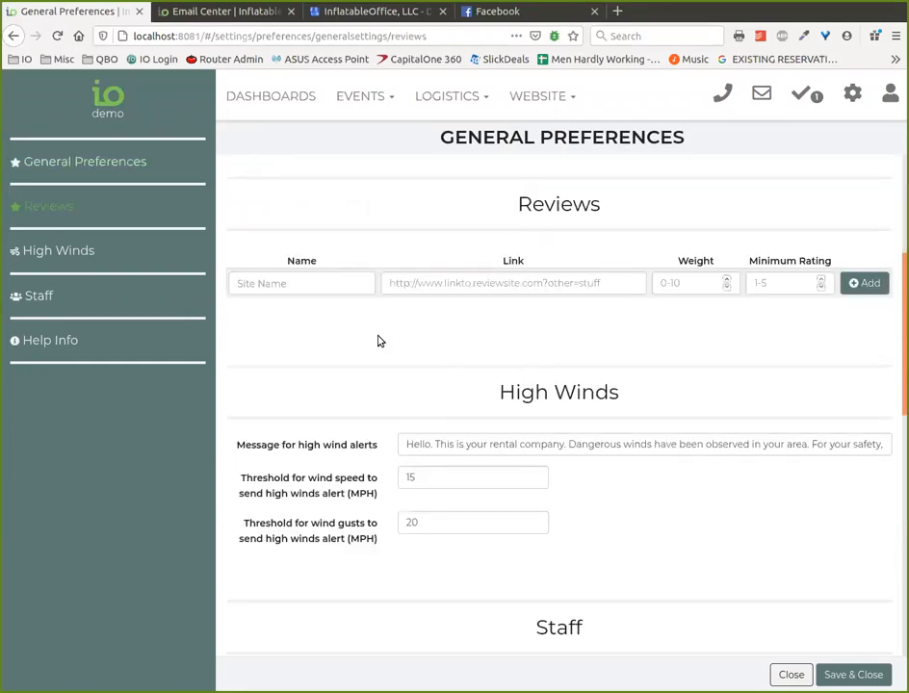
pyautogui.click(352, 284)
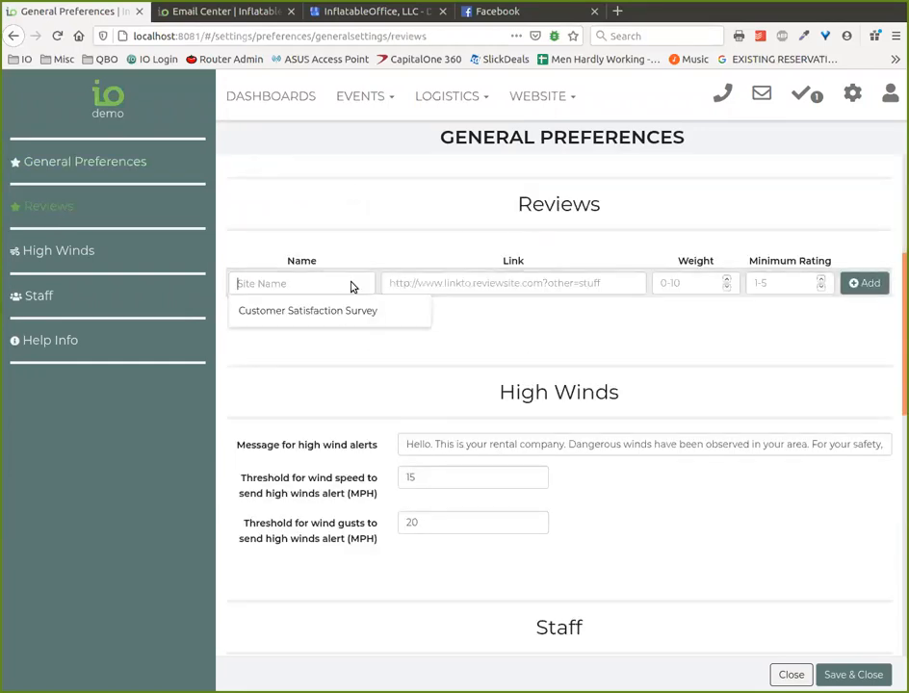
pyautogui.write('Google')
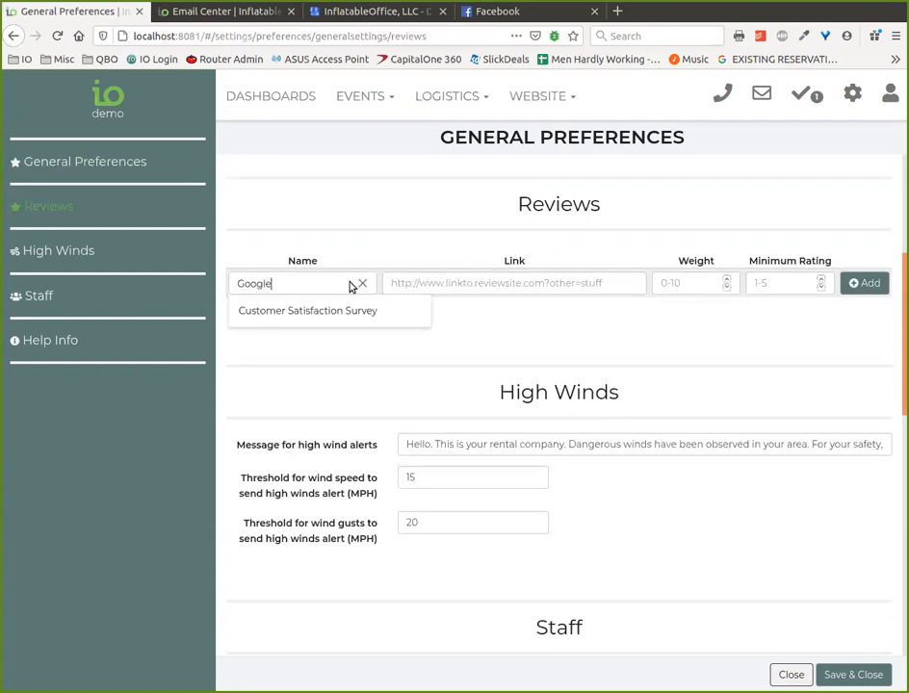
pyautogui.press('Tab')
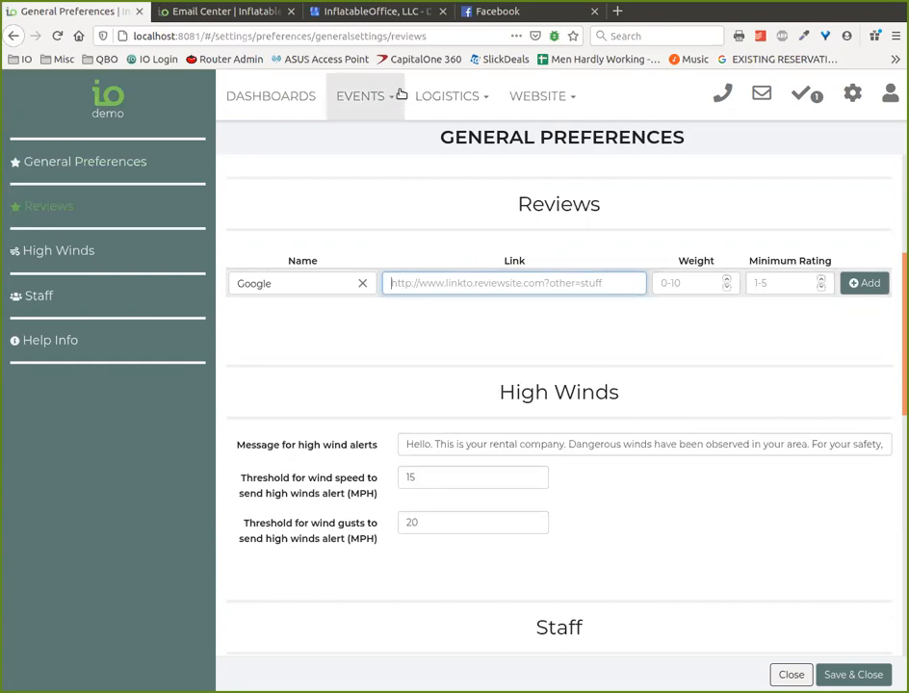
pyautogui.click(391, 17)
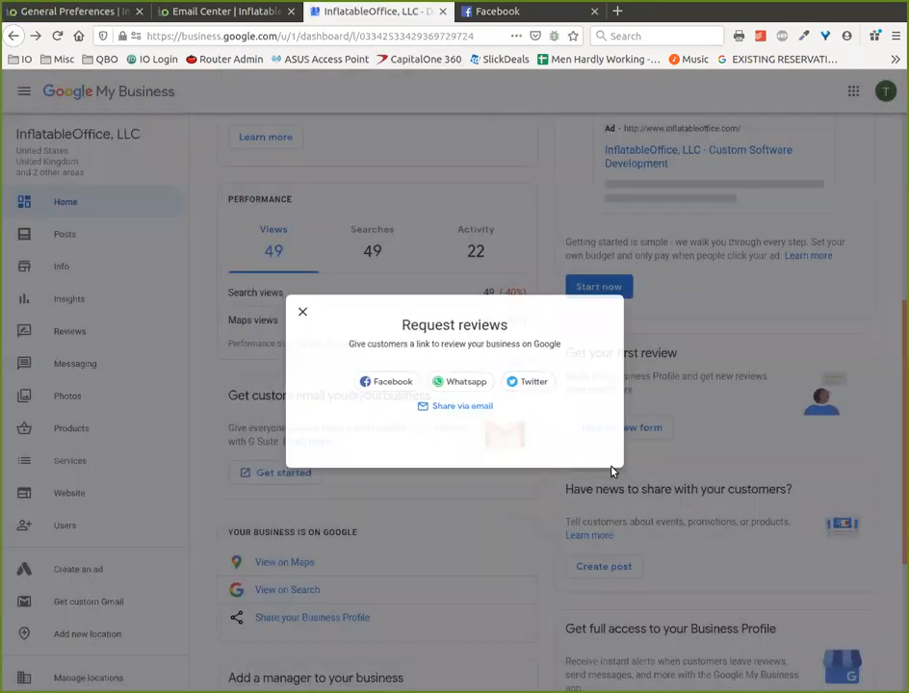
pyautogui.click(613, 472)
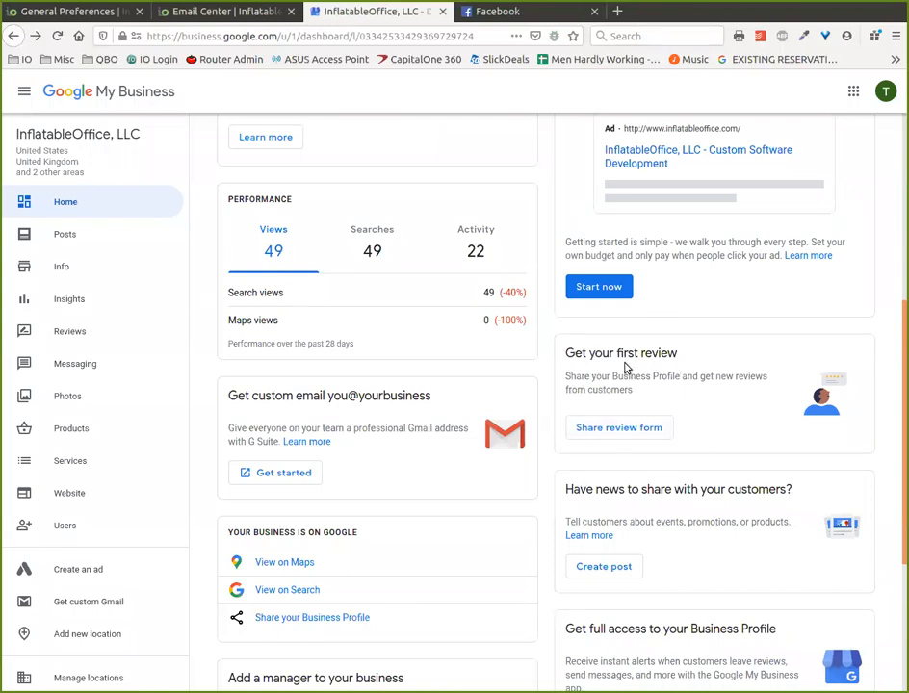
pyautogui.click(642, 430)
pyautogui.click(474, 412)
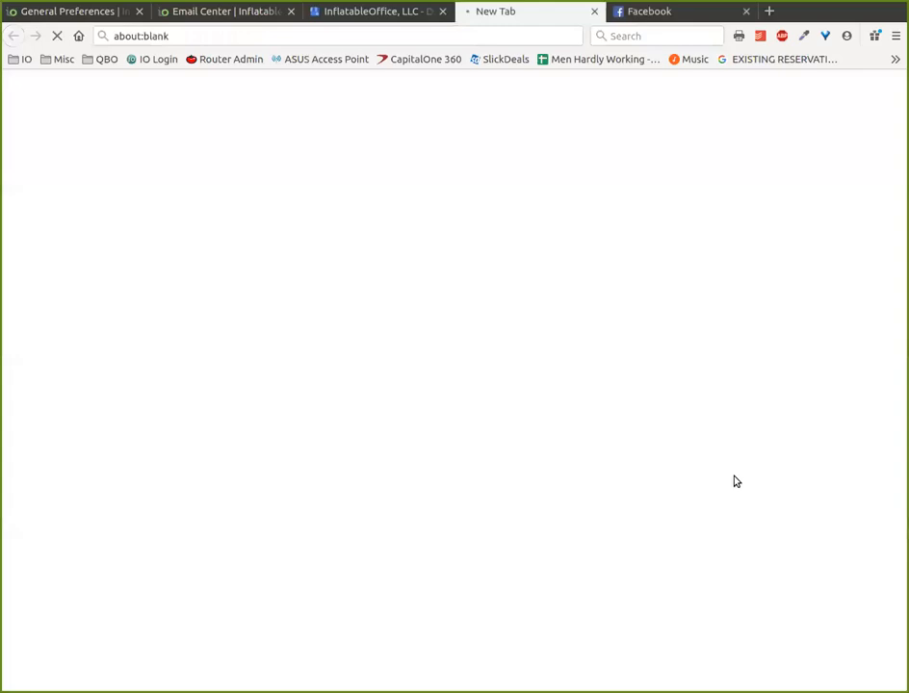
pyautogui.click(563, 11)
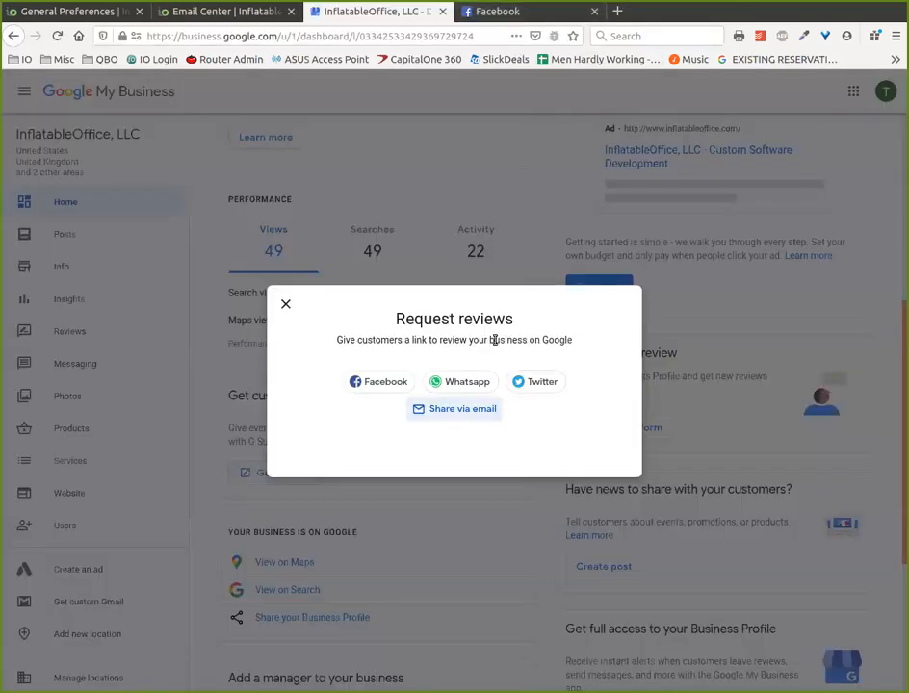
pyautogui.click(286, 304)
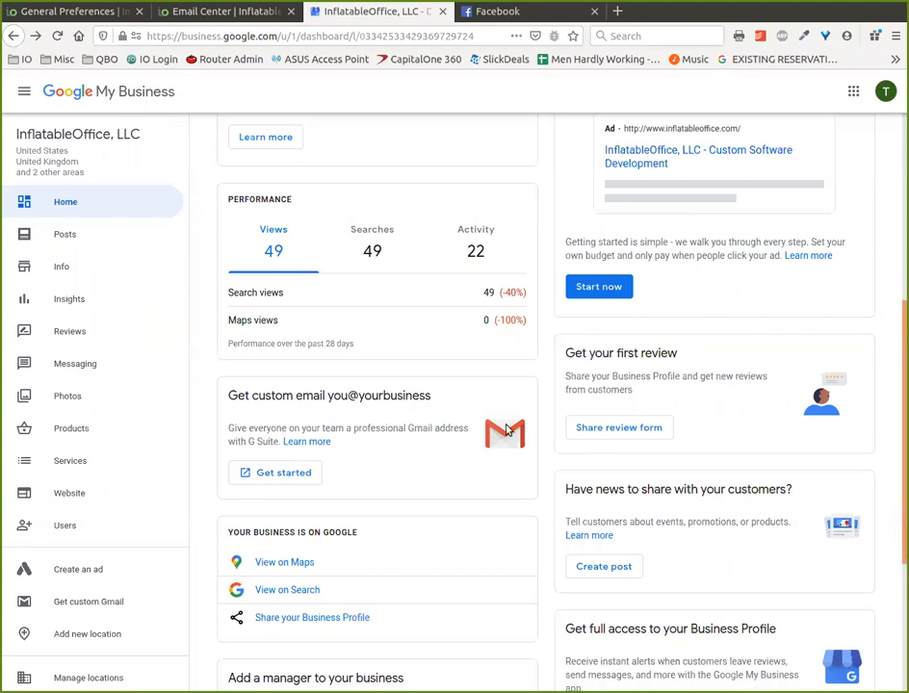
pyautogui.click(81, 12)
pyautogui.write('https://g.page/inflatableoffice/review?rc')
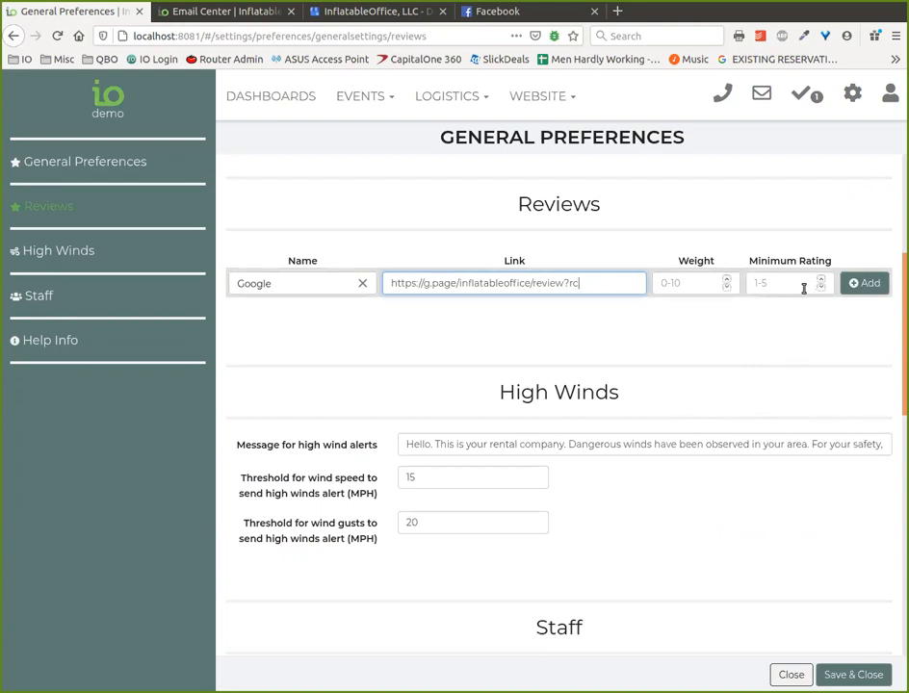
# Step: Open the Rate Us email in the Email Center and examine its star rating and message body
pyautogui.click(231, 17)
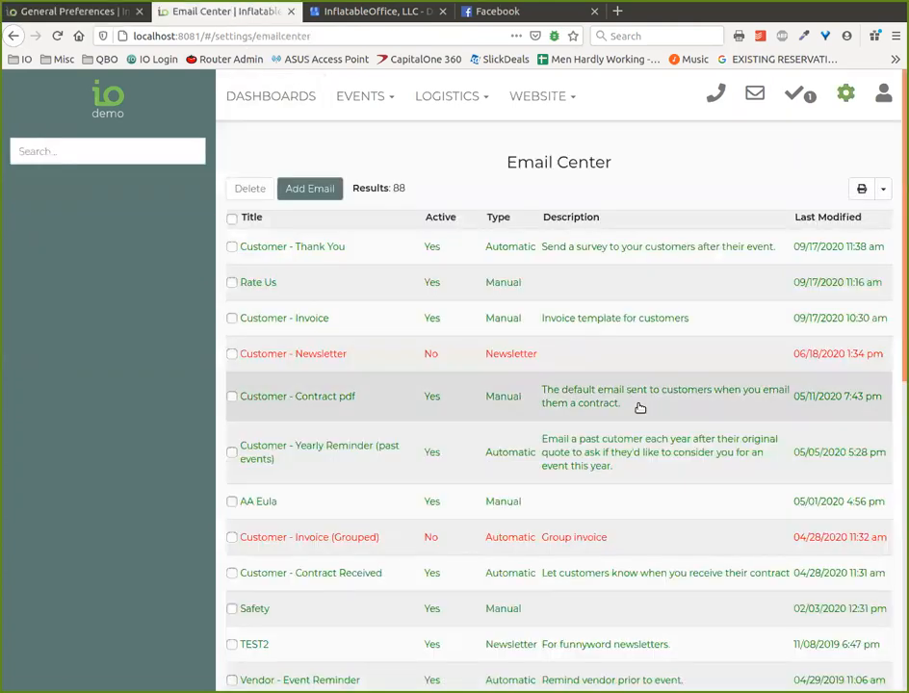
pyautogui.click(335, 278)
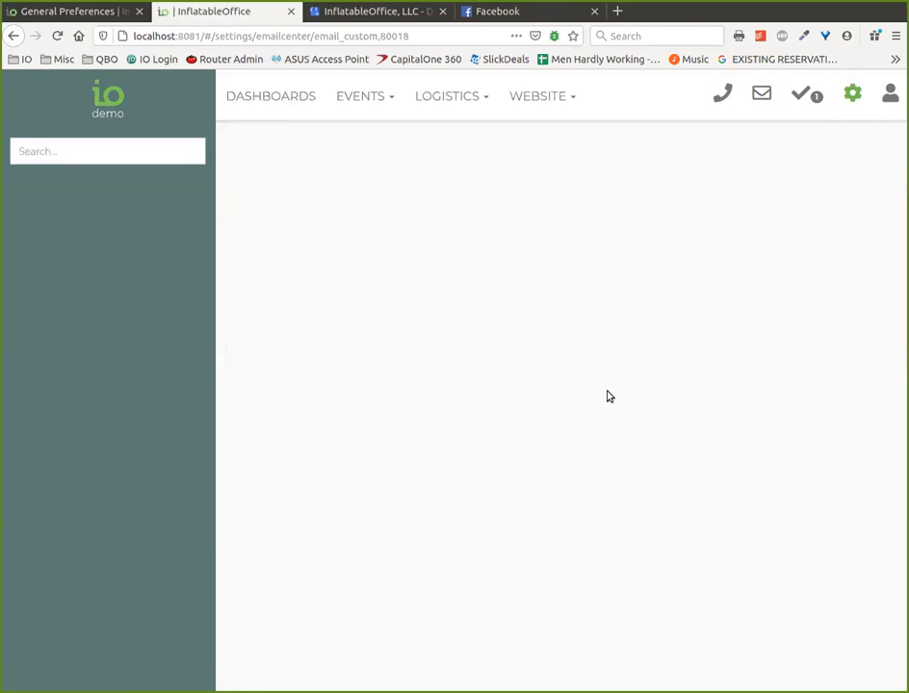
pyautogui.scroll(-1, 764, 227)
pyautogui.scroll(-1, 764, 227)
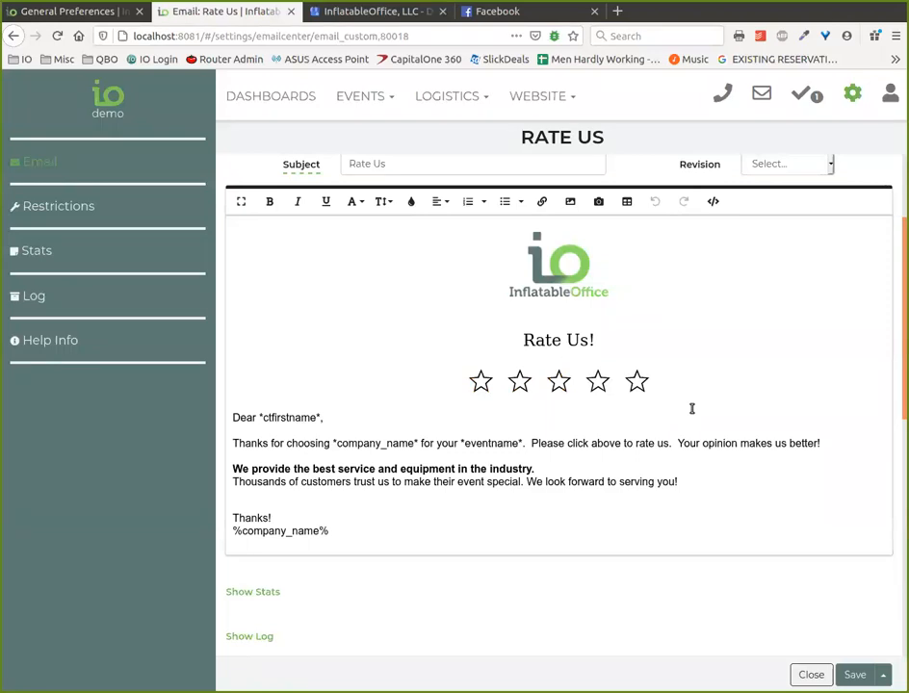
# Step: Return to the general preferences and set the Google entry's minimum rating to 4
pyautogui.click(97, 14)
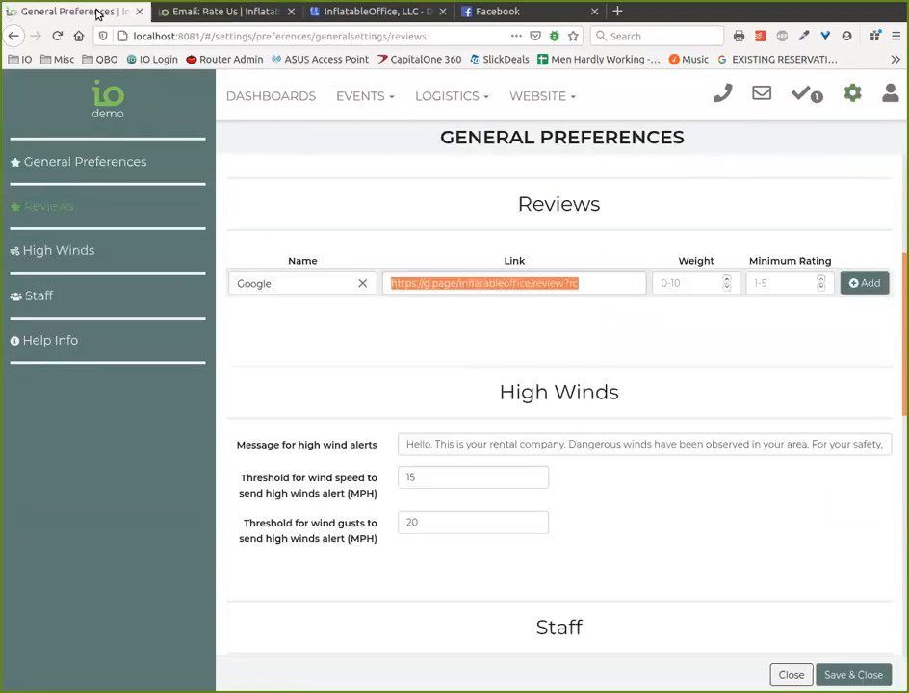
pyautogui.click(789, 287)
pyautogui.click(822, 279)
pyautogui.click(822, 279)
pyautogui.click(821, 280)
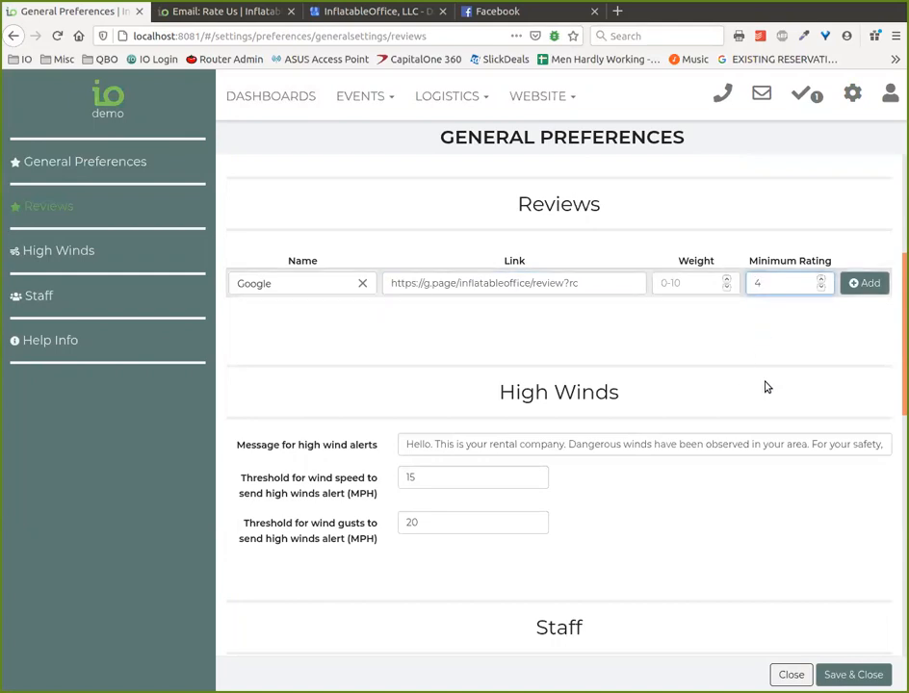
# Step: Set the Google entry's weight to 3 and add it to the review sites
pyautogui.click(698, 285)
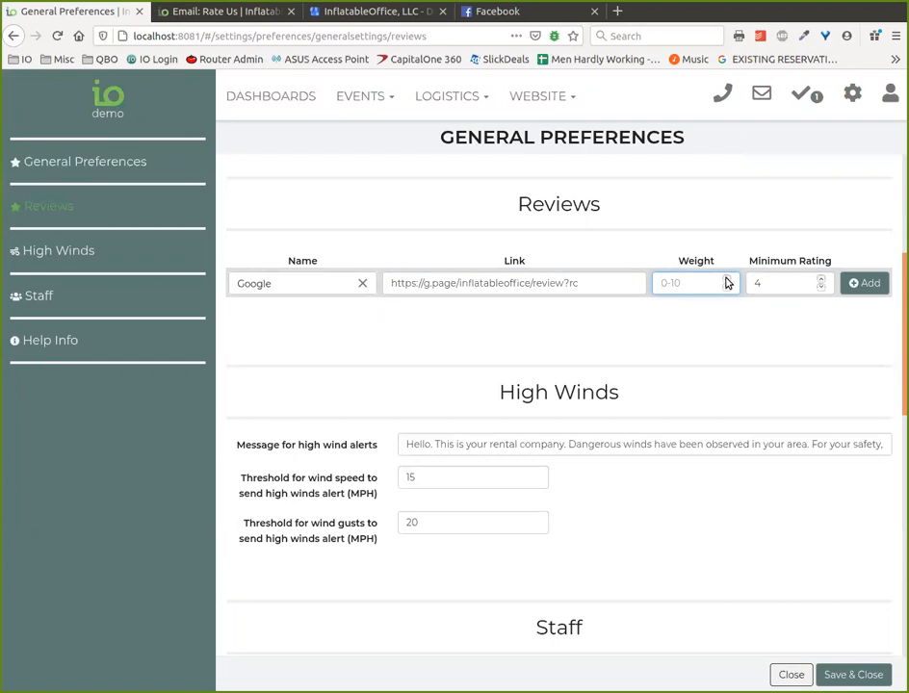
pyautogui.click(728, 278)
pyautogui.click(728, 279)
pyautogui.click(728, 278)
pyautogui.click(728, 278)
pyautogui.click(726, 288)
pyautogui.click(868, 286)
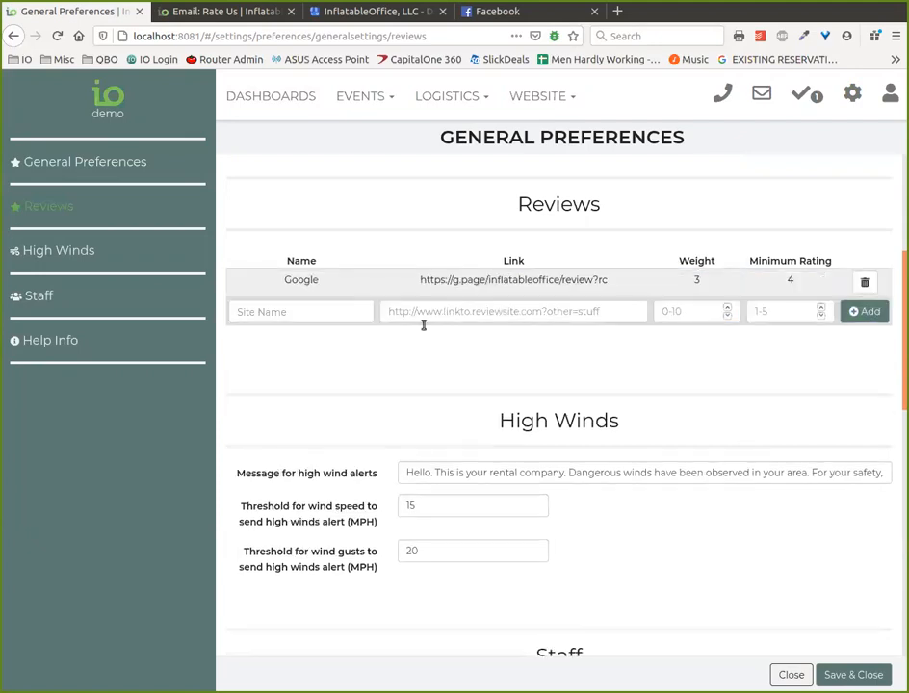
# Step: Name the next review site entry Facebook
pyautogui.click(329, 314)
pyautogui.write('Facebook')
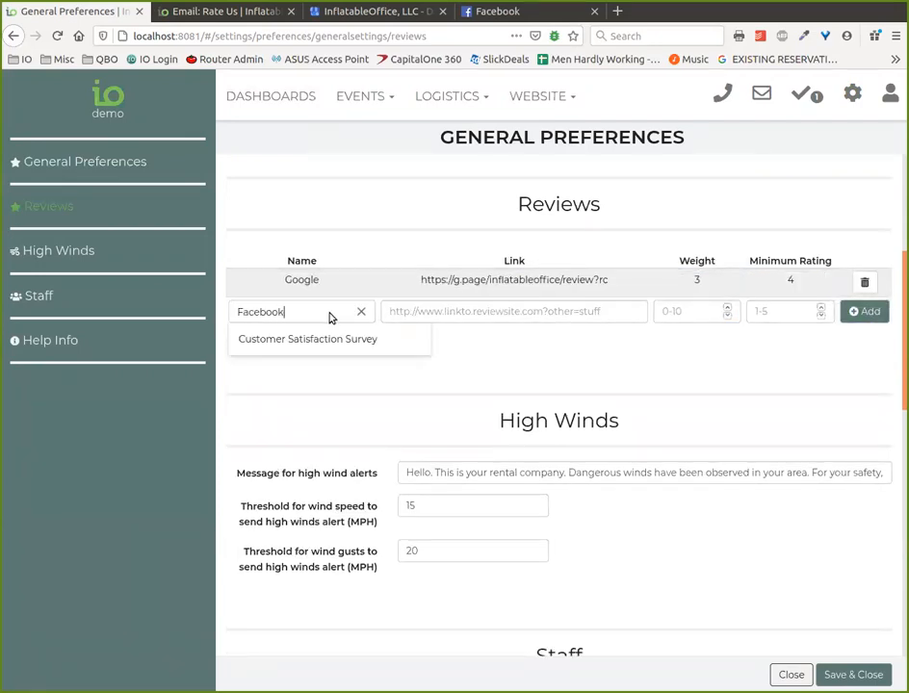
pyautogui.press('Tab')
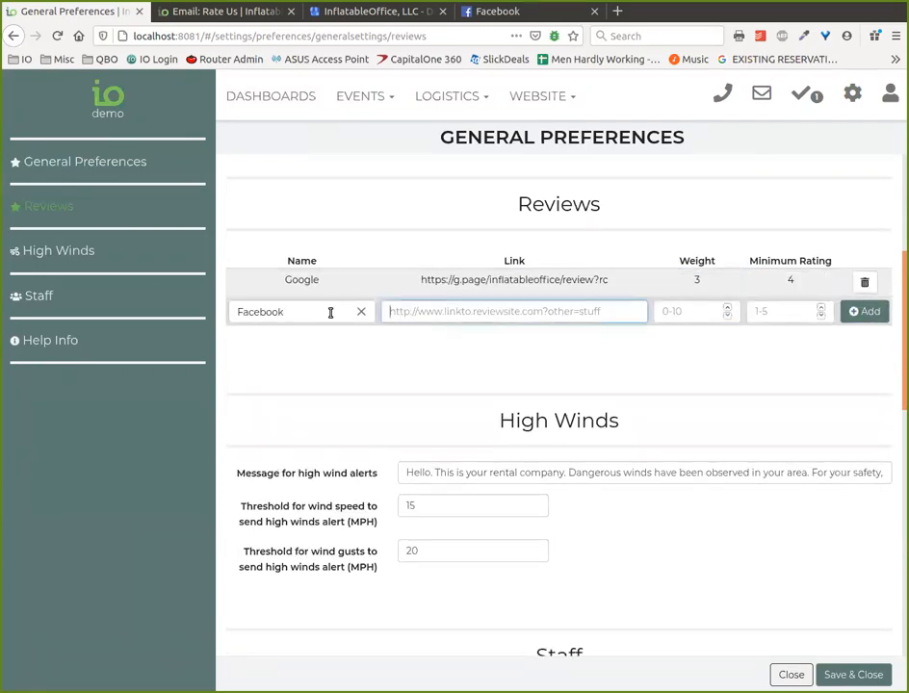
# Step: Switch to Facebook and get the Reviews tab URL from the InflatableOffice page's template and tab settings
pyautogui.click(504, 12)
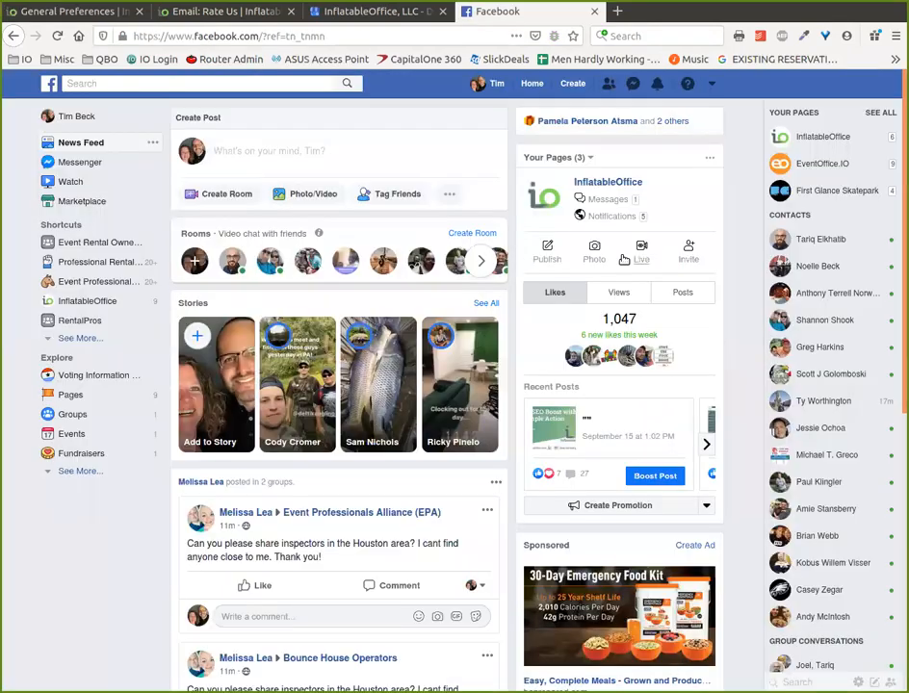
pyautogui.click(88, 301)
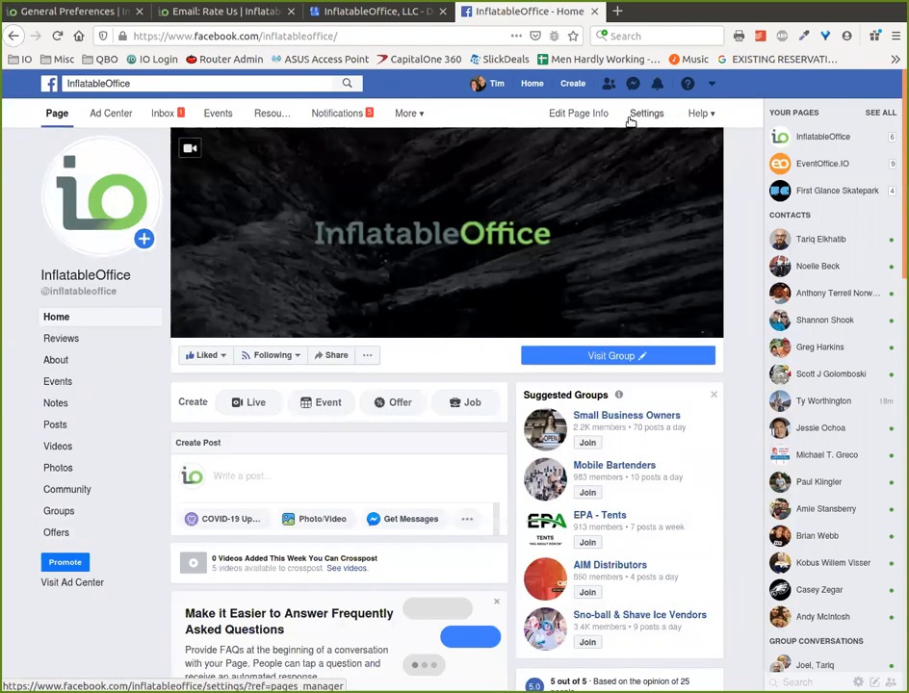
pyautogui.click(639, 114)
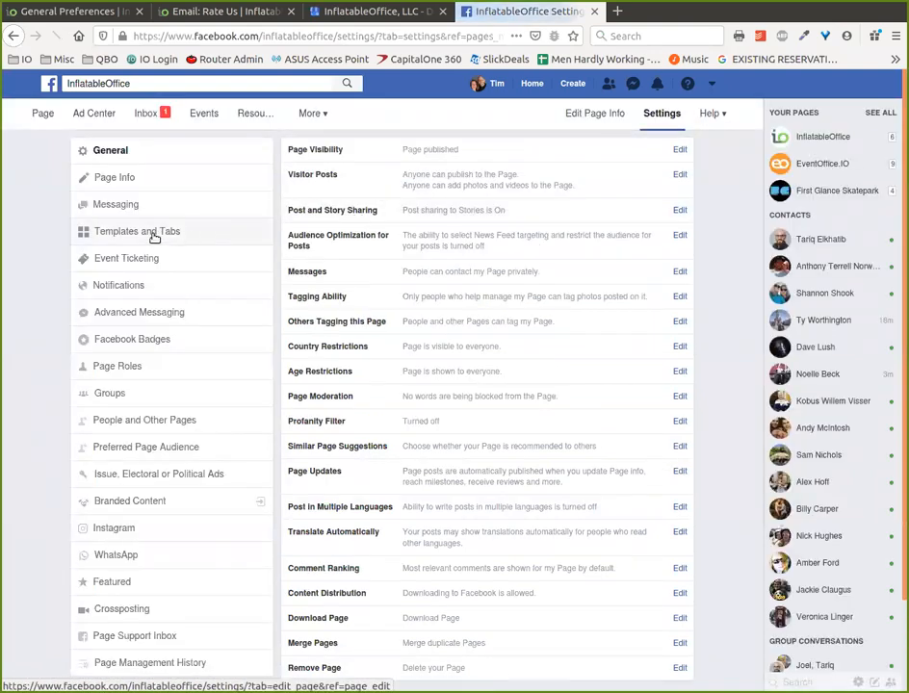
pyautogui.click(154, 238)
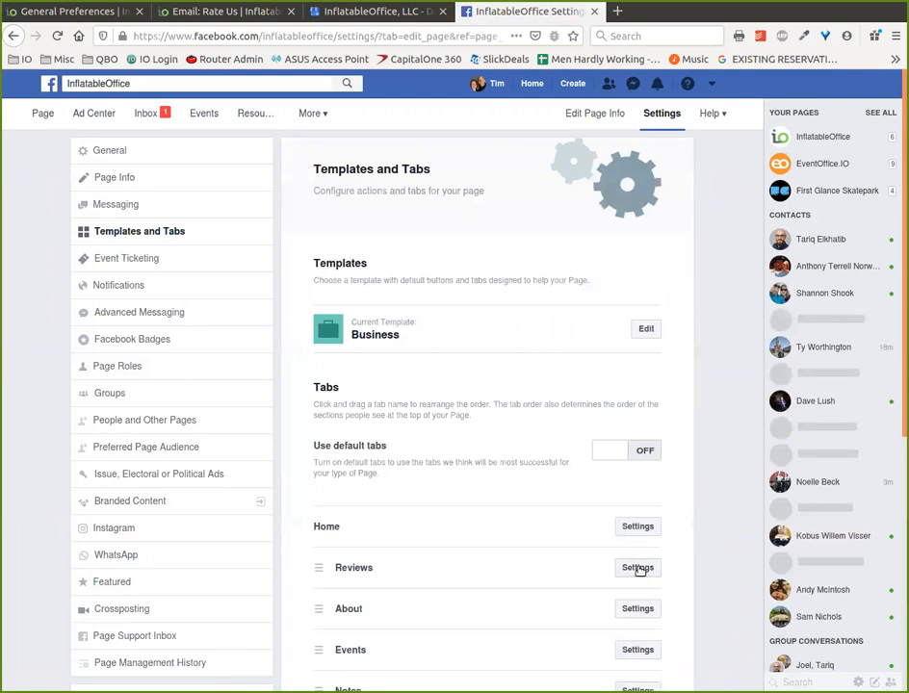
pyautogui.click(637, 568)
pyautogui.scroll(-5, 517, 529)
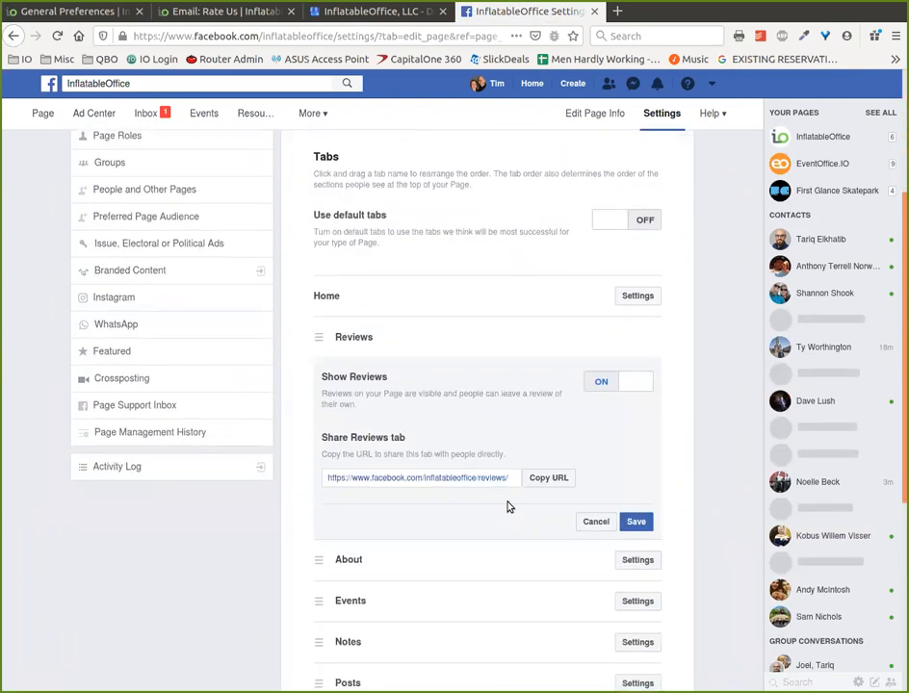
pyautogui.click(595, 521)
pyautogui.click(91, 11)
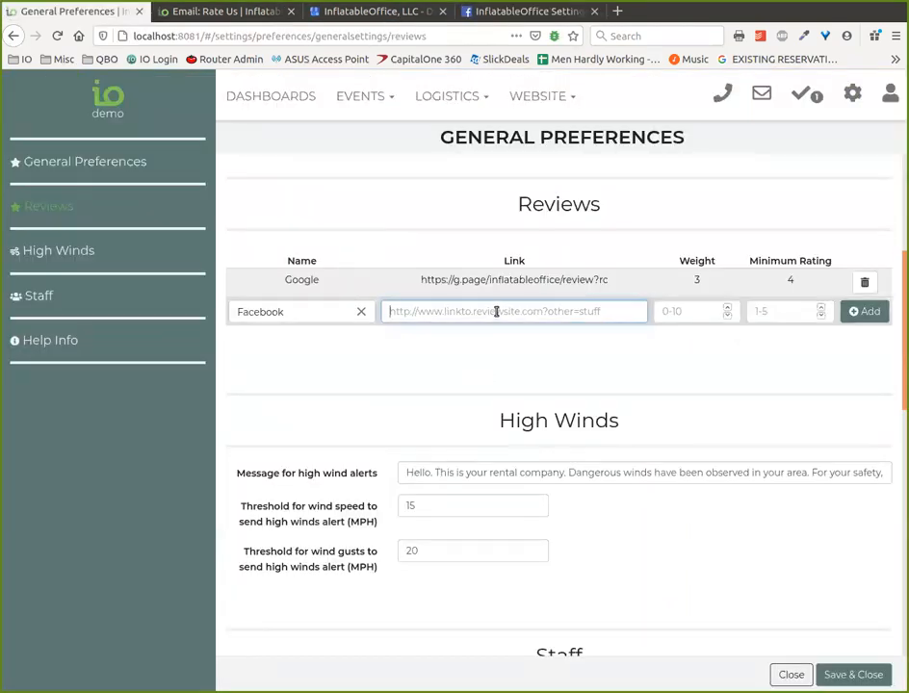
pyautogui.write('https://www.facebook.com/inflatableoffice/reviews/')
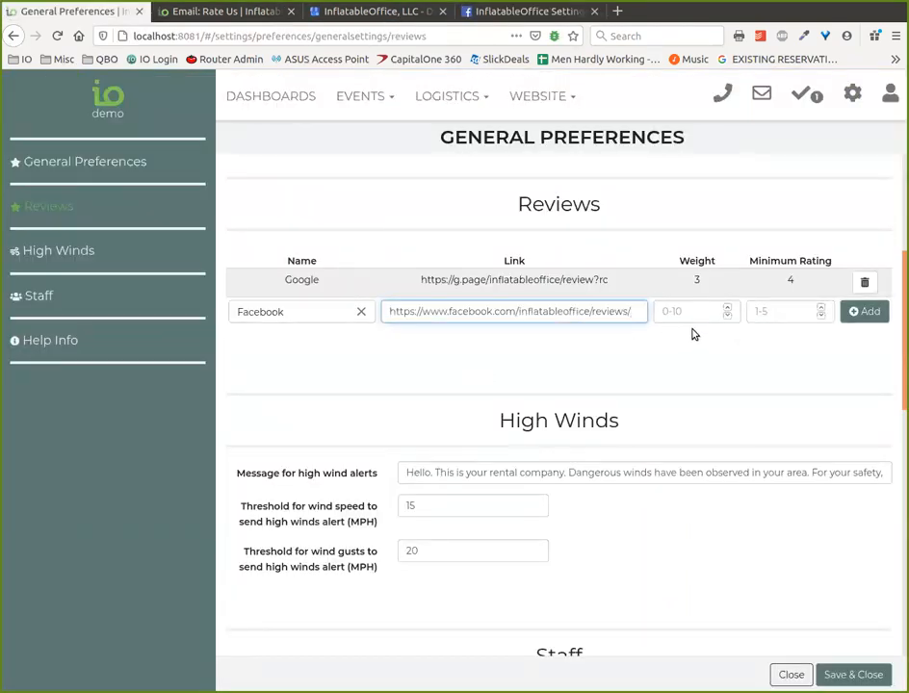
pyautogui.click(820, 308)
pyautogui.click(820, 308)
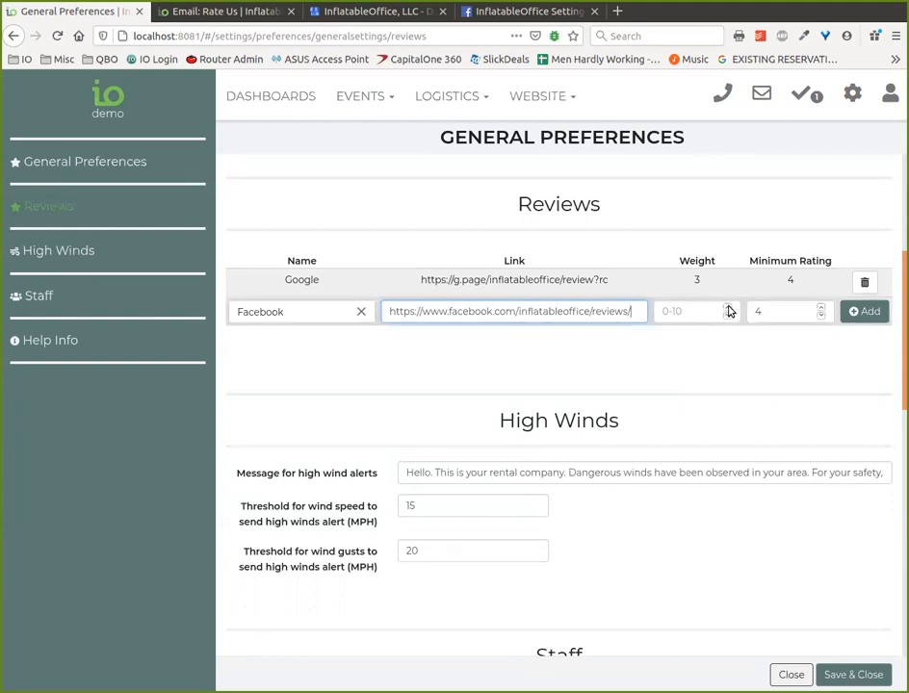
# Step: Set the Facebook entry's weight to 1 and add it to the review sites
pyautogui.click(697, 311)
pyautogui.click(727, 307)
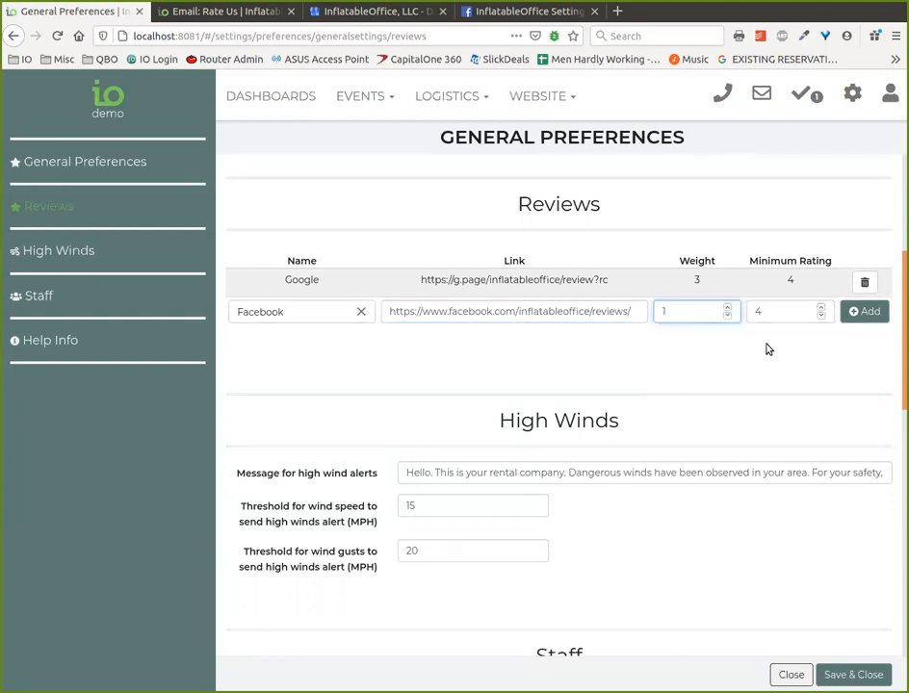
pyautogui.click(709, 350)
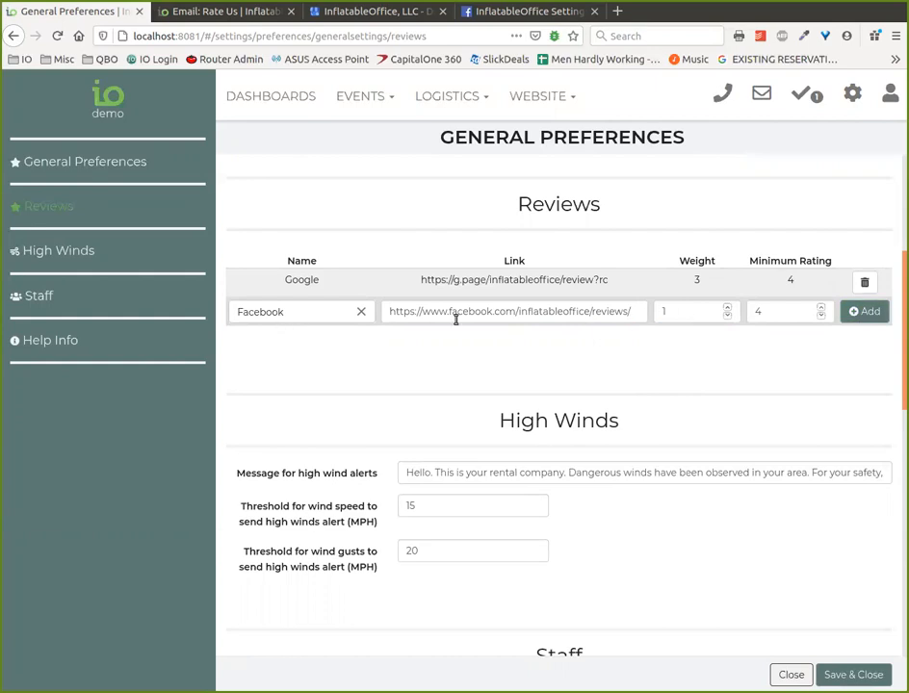
pyautogui.click(864, 313)
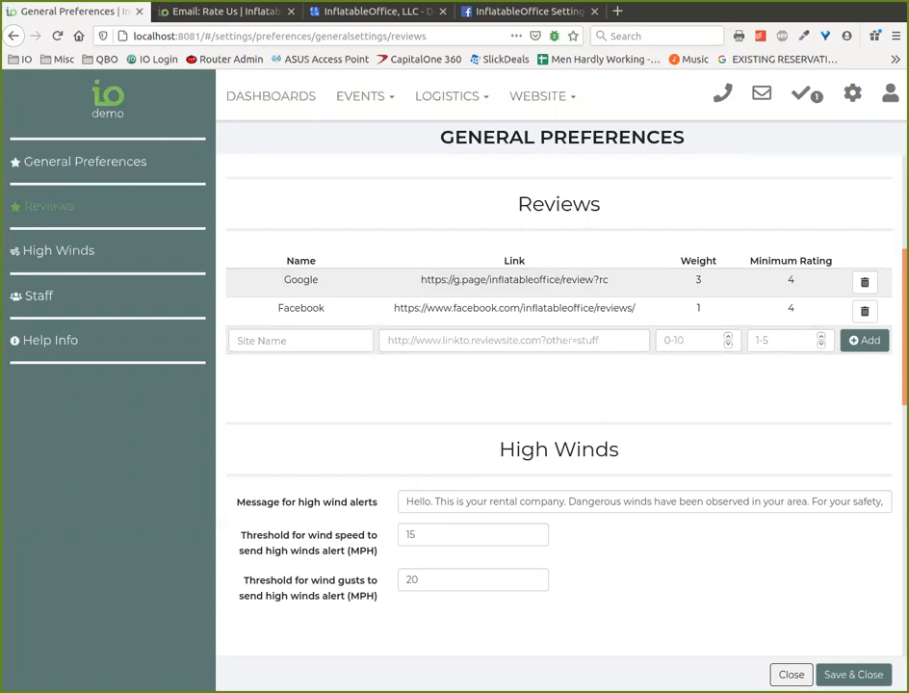
# Step: Add the predefined Customer Satisfaction Survey as a review site with minimum rating 4 and weight 1
pyautogui.click(335, 342)
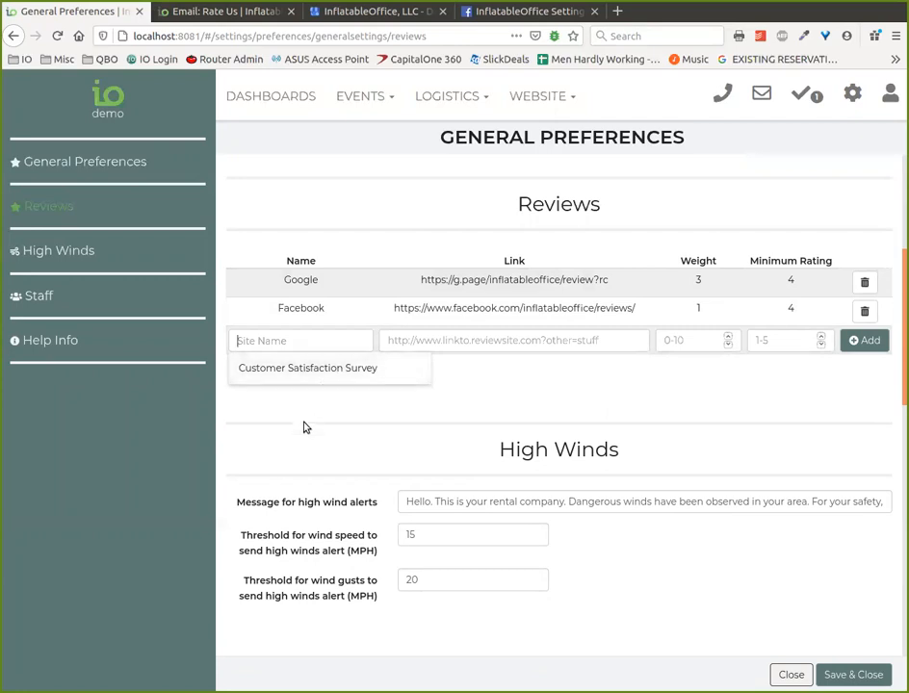
pyautogui.click(353, 374)
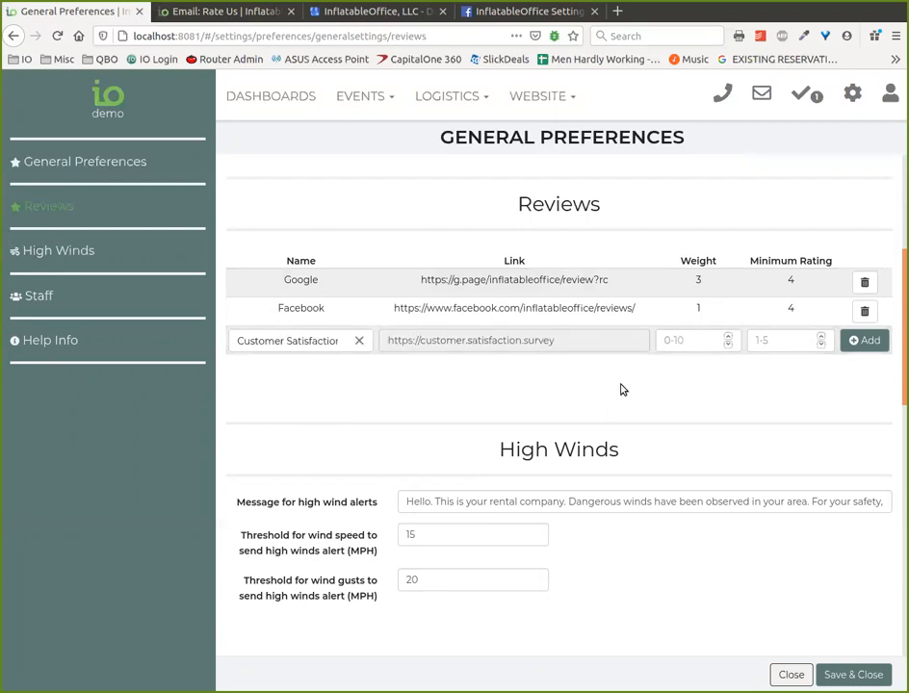
pyautogui.click(821, 337)
pyautogui.click(822, 337)
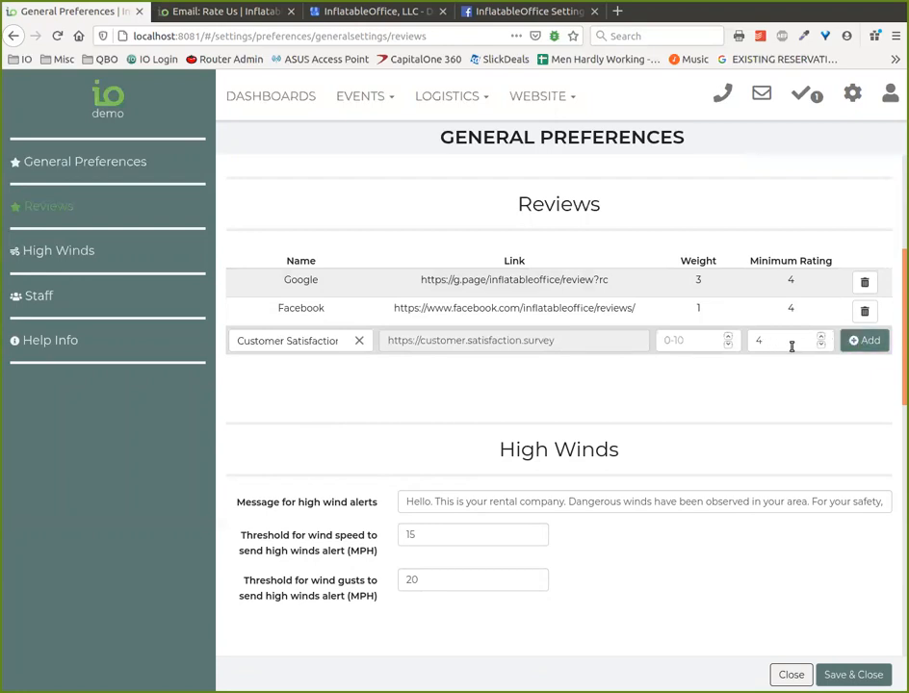
pyautogui.click(727, 337)
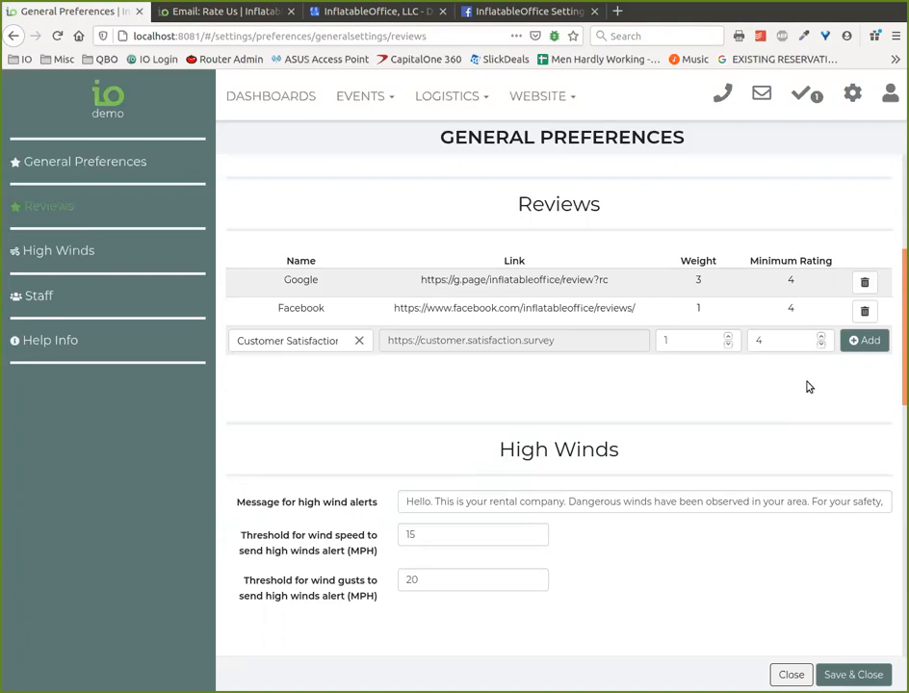
pyautogui.click(862, 342)
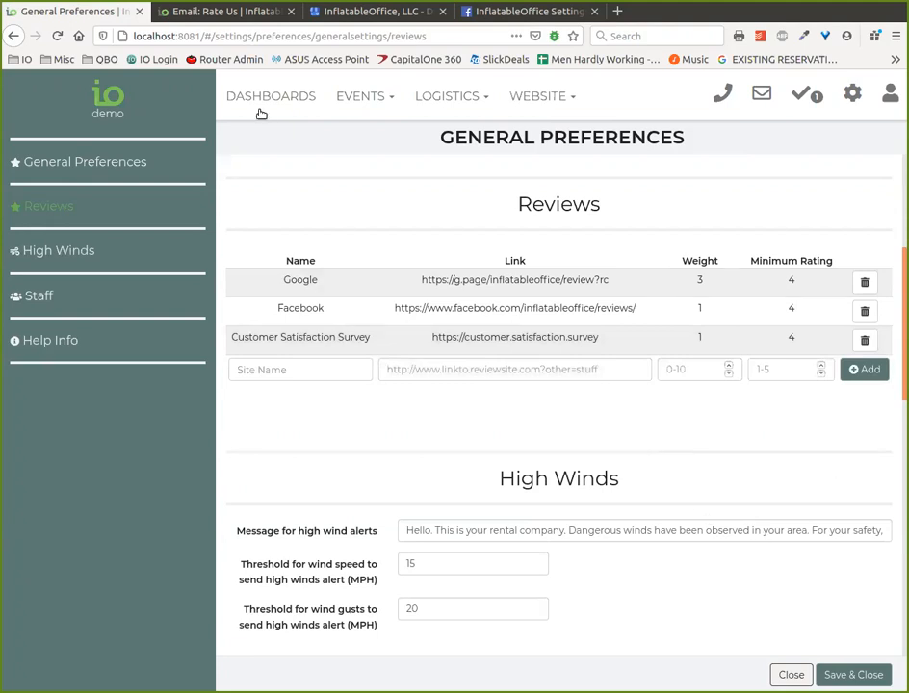
# Step: Close the Rate Us email, review the Customer - Thank You email template in the Email Center, and close it
pyautogui.click(231, 13)
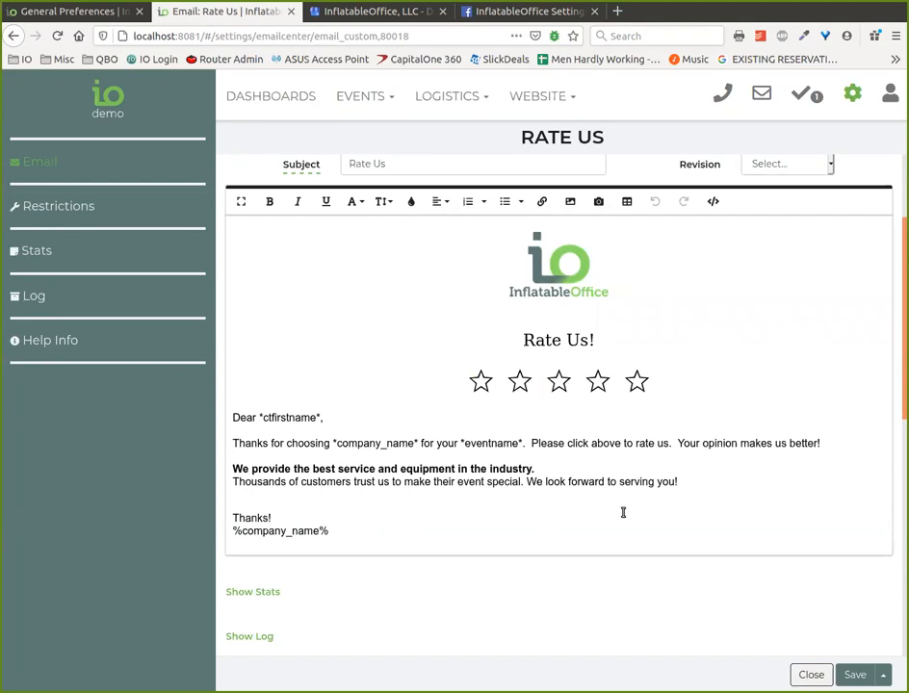
pyautogui.click(809, 675)
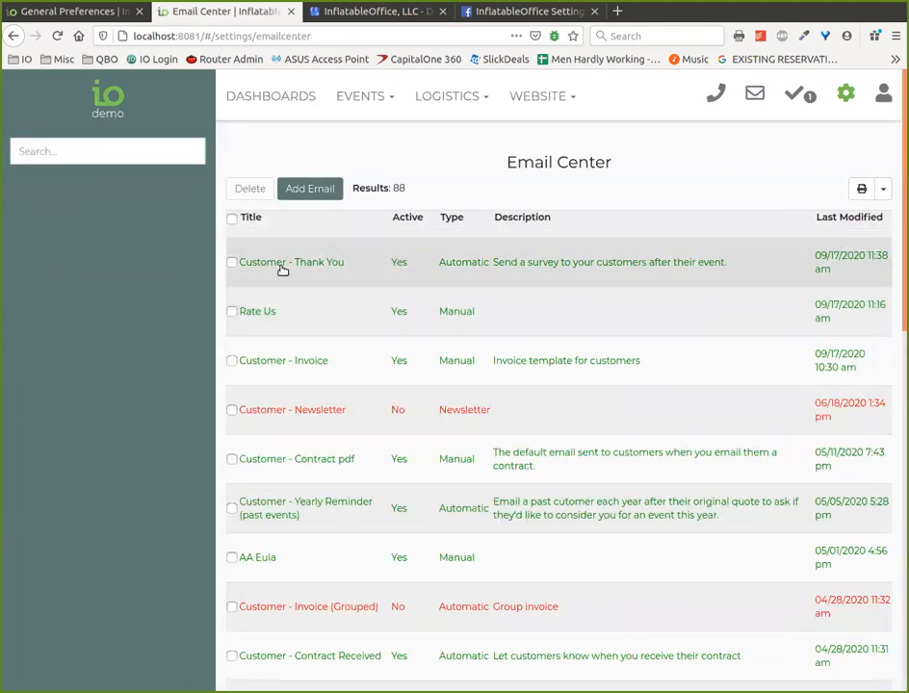
pyautogui.click(623, 263)
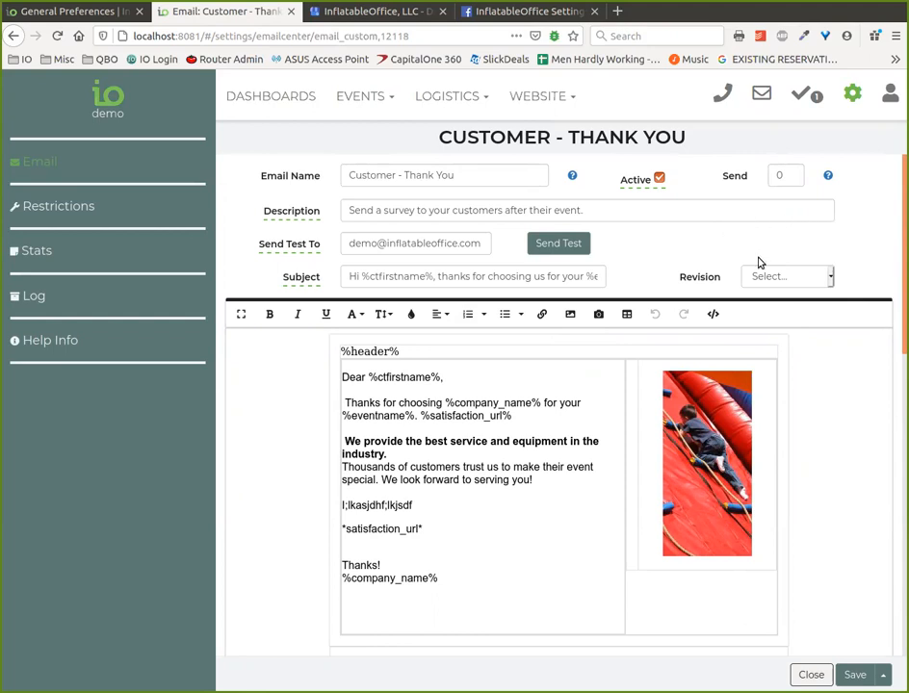
pyautogui.click(810, 674)
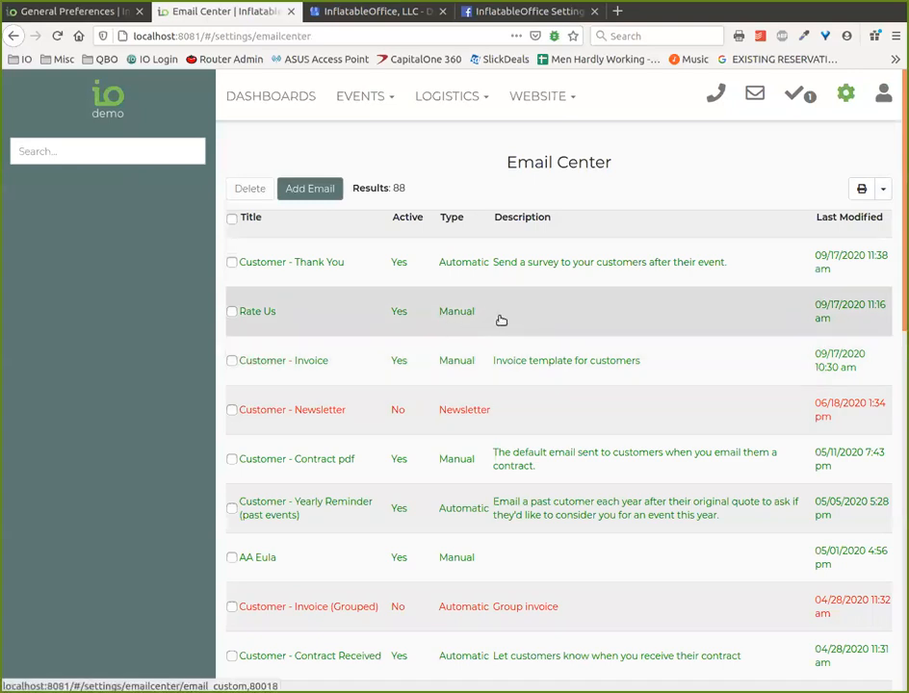
# Step: Review the star rating in the Rate Us email template, close it, and return to the general preferences' review sites
pyautogui.click(496, 318)
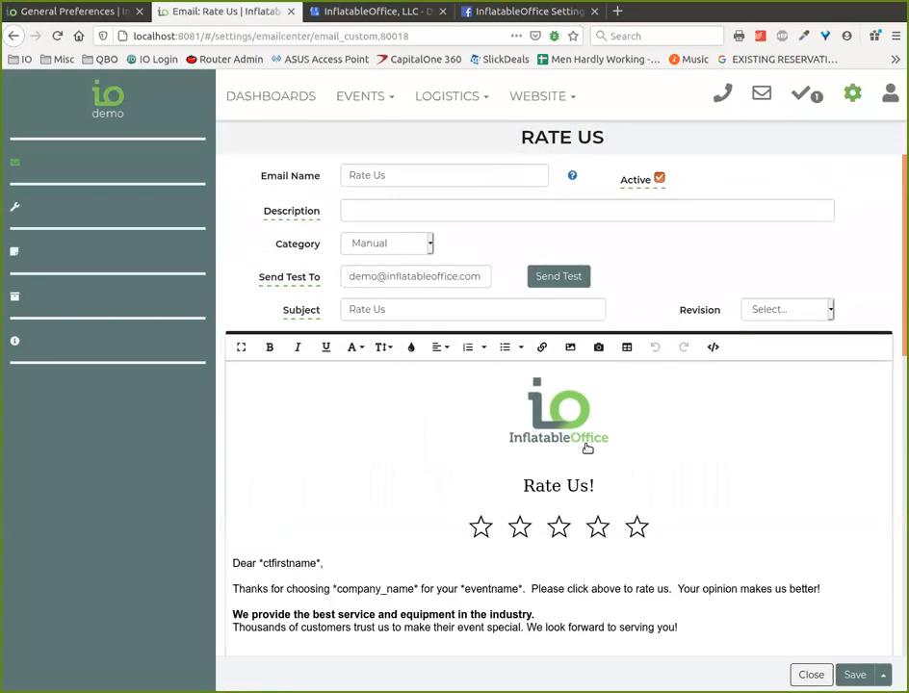
pyautogui.scroll(-1, 624, 464)
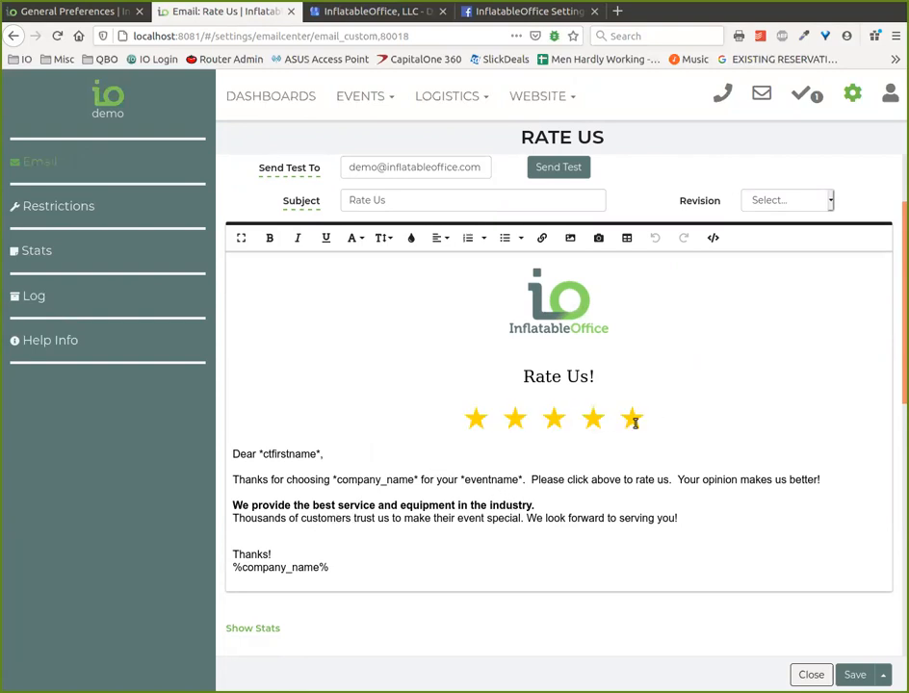
pyautogui.click(815, 678)
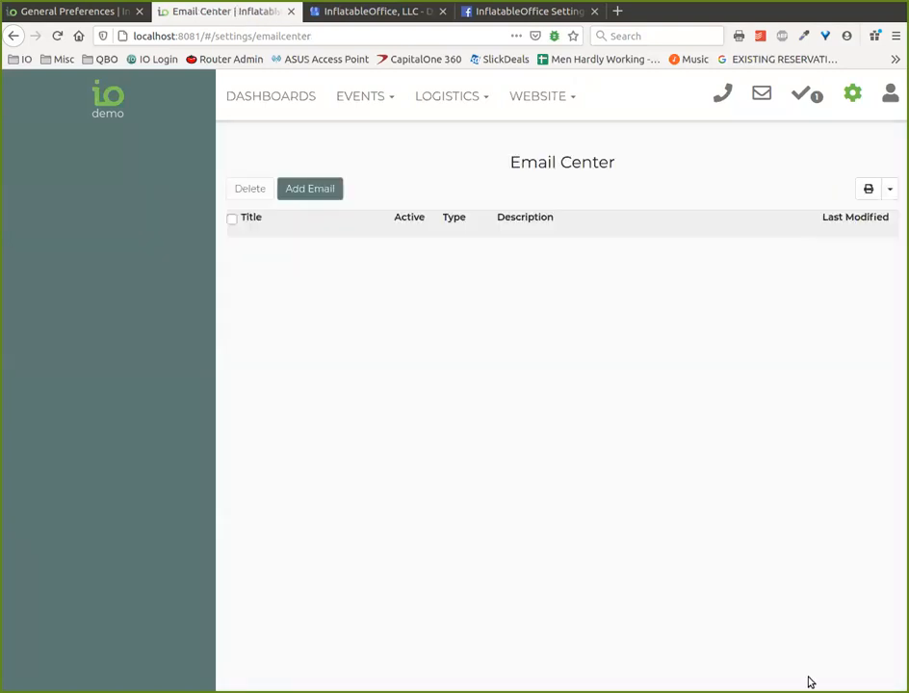
pyautogui.click(87, 13)
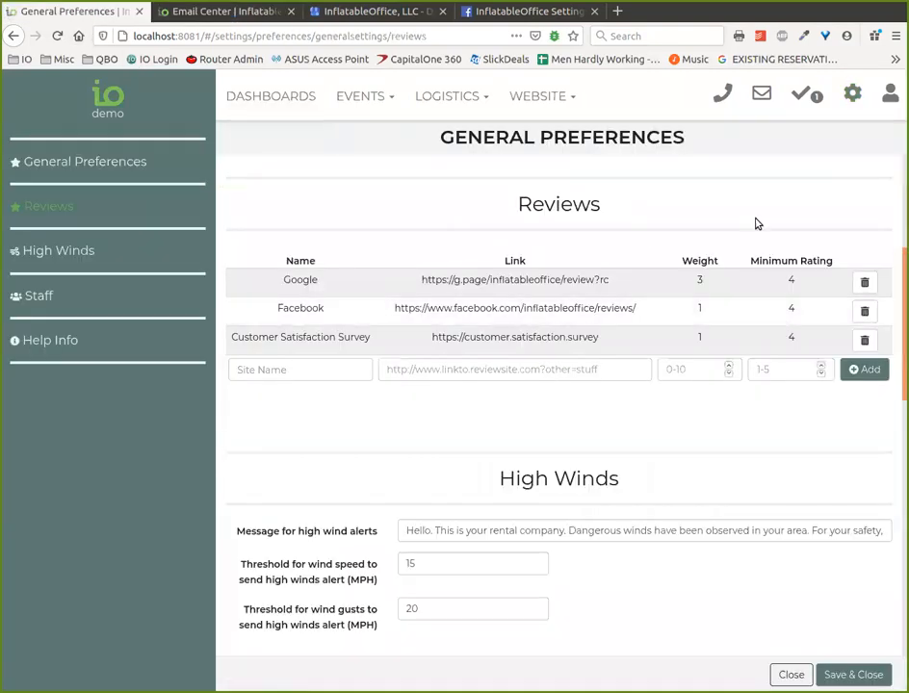